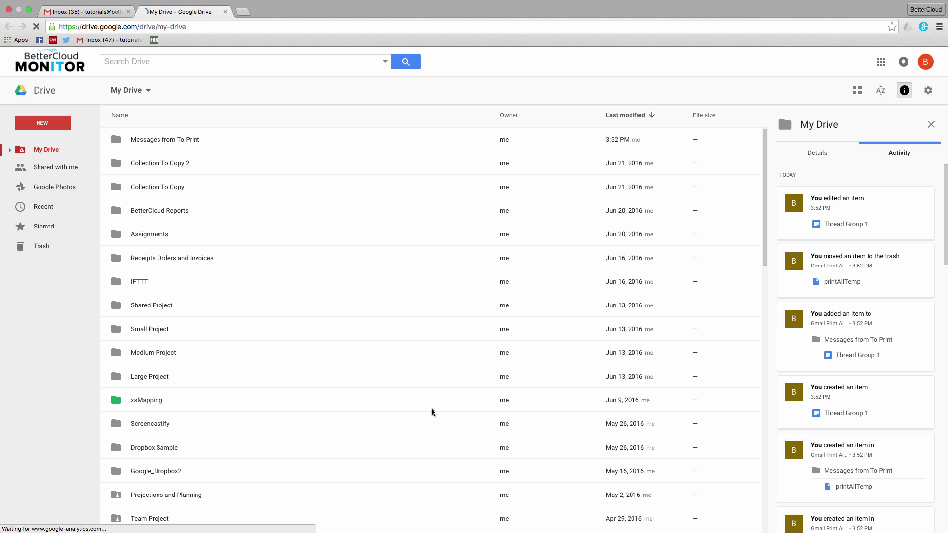
Create a new folder named Bills in My Drive
scroll(433, 412, "down", 2)
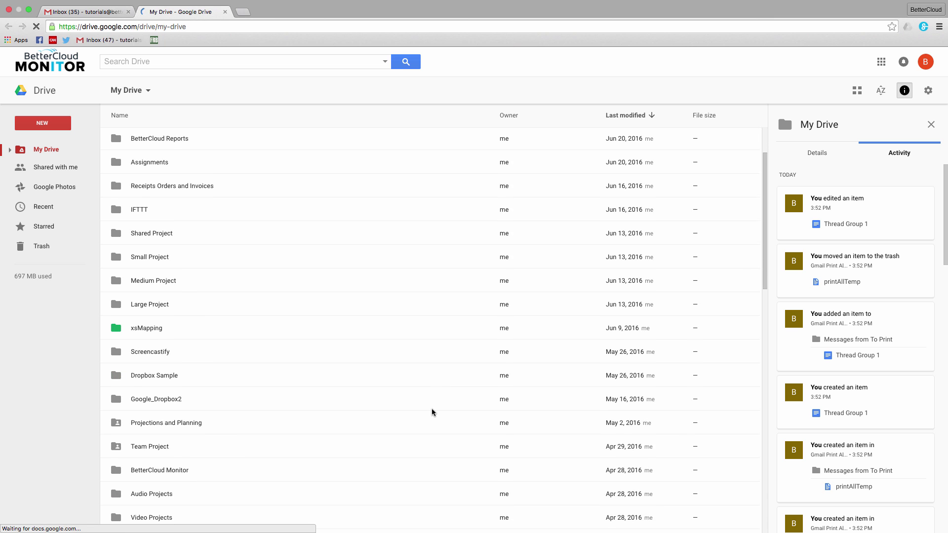
scroll(432, 412, "down", 1)
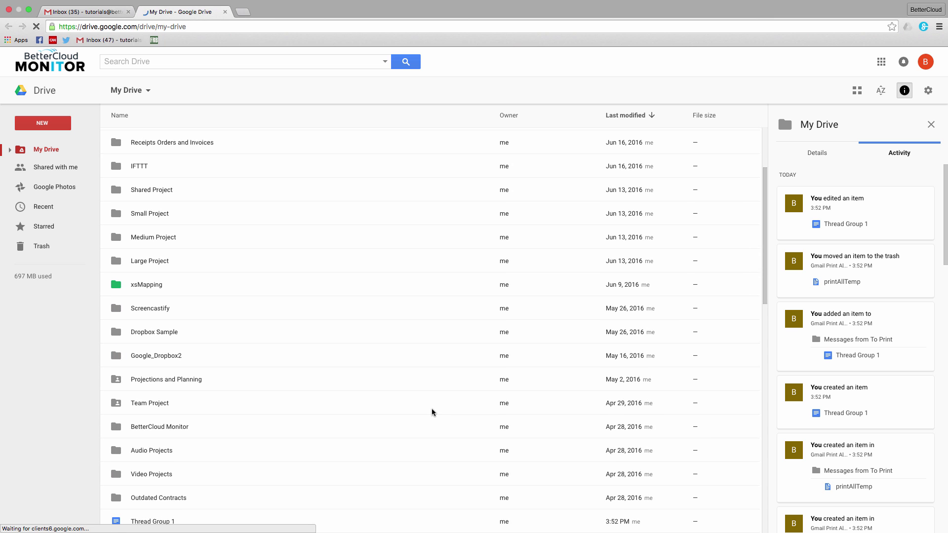
scroll(433, 412, "down", 10)
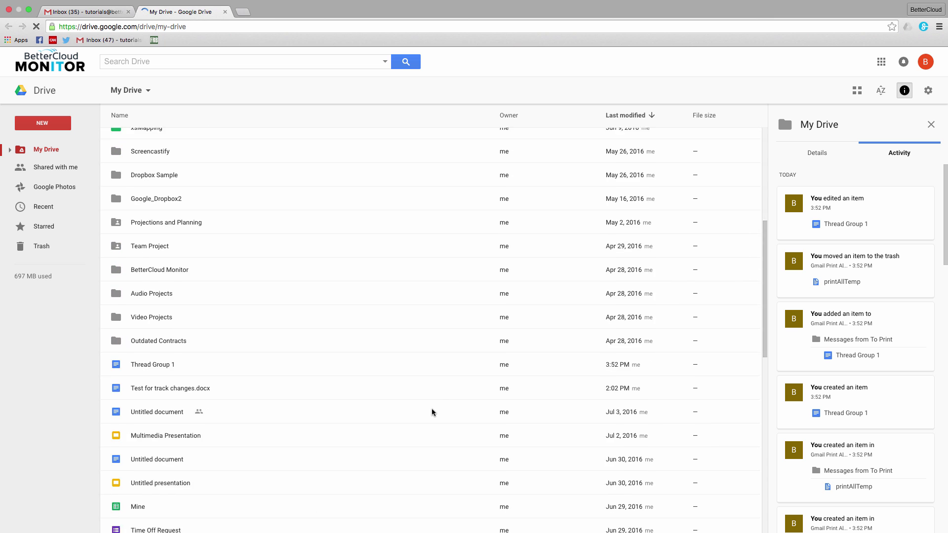
scroll(434, 414, "down", 8)
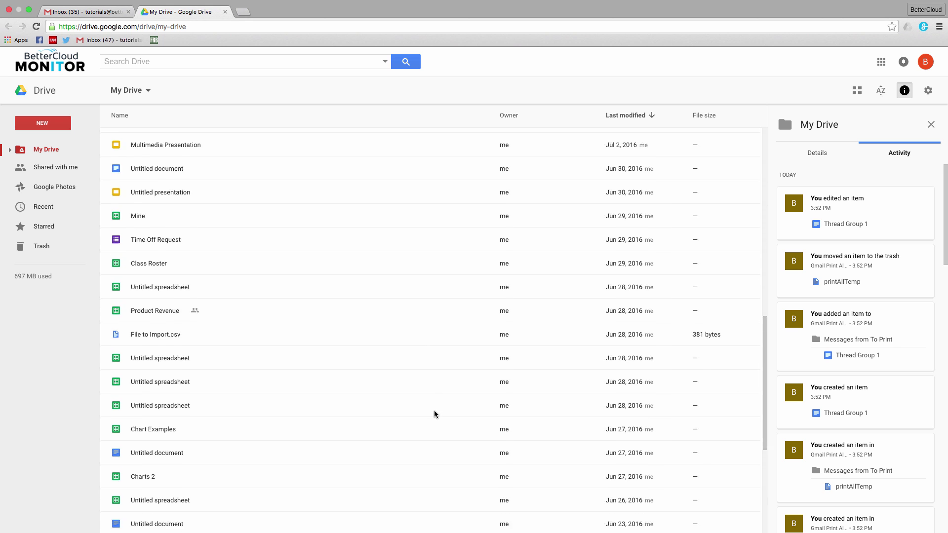
scroll(437, 417, "down", 6)
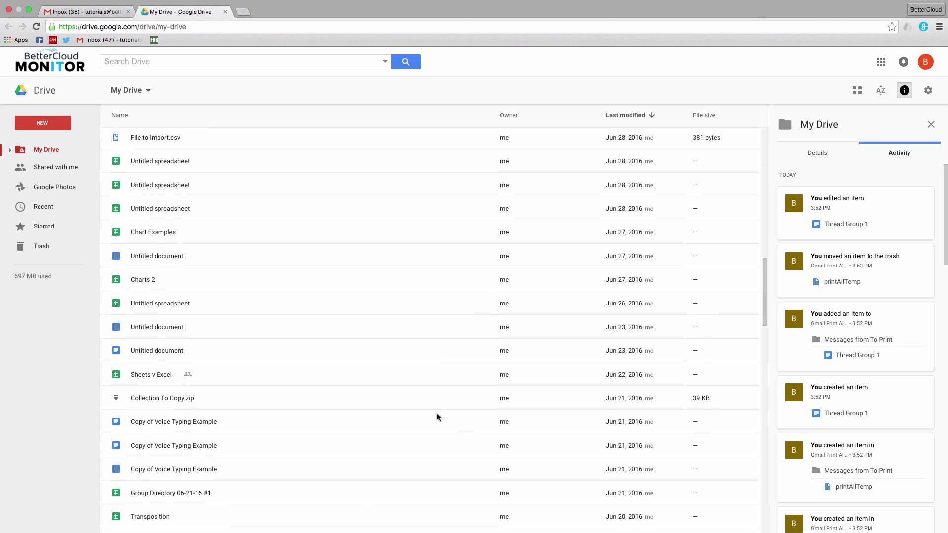
scroll(437, 418, "down", 3)
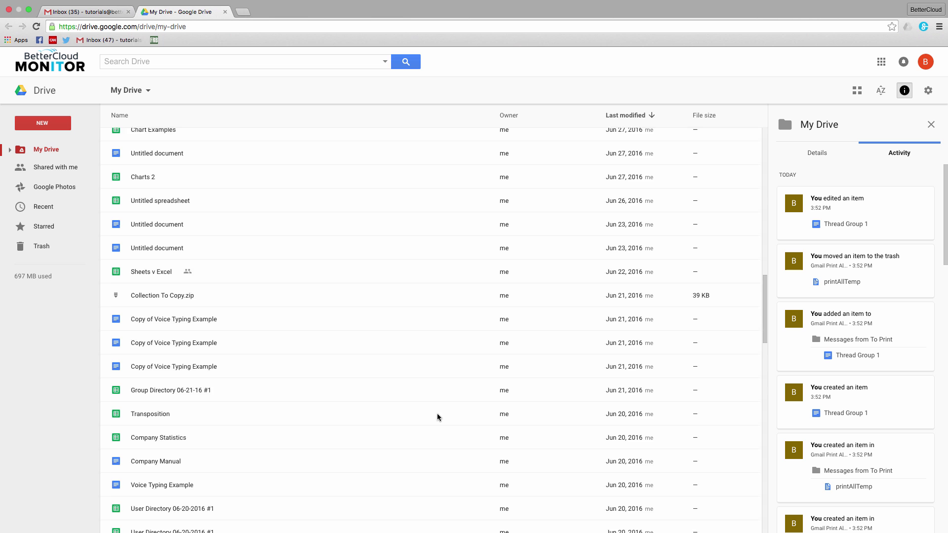
scroll(438, 417, "down", 7)
scroll(437, 418, "down", 2)
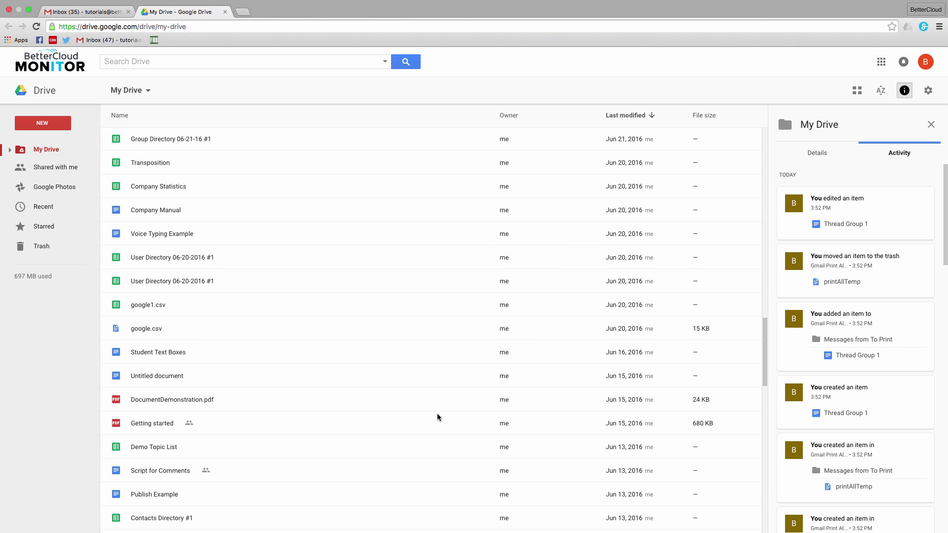
scroll(437, 417, "down", 8)
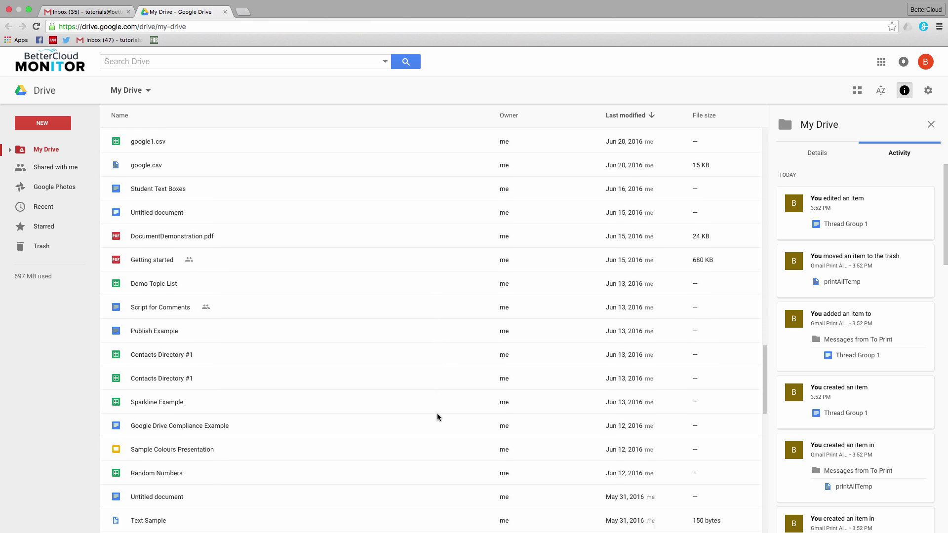
scroll(437, 418, "down", 1)
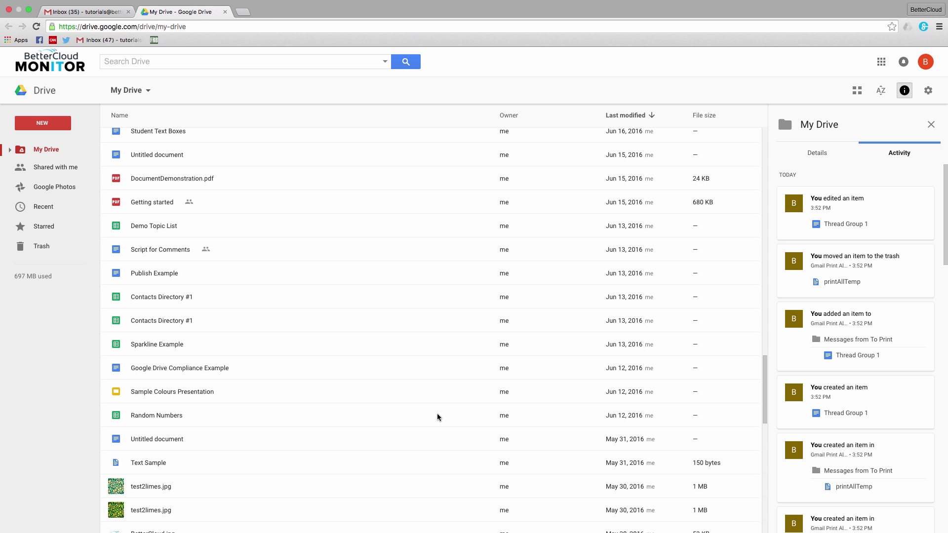
scroll(437, 417, "down", 4)
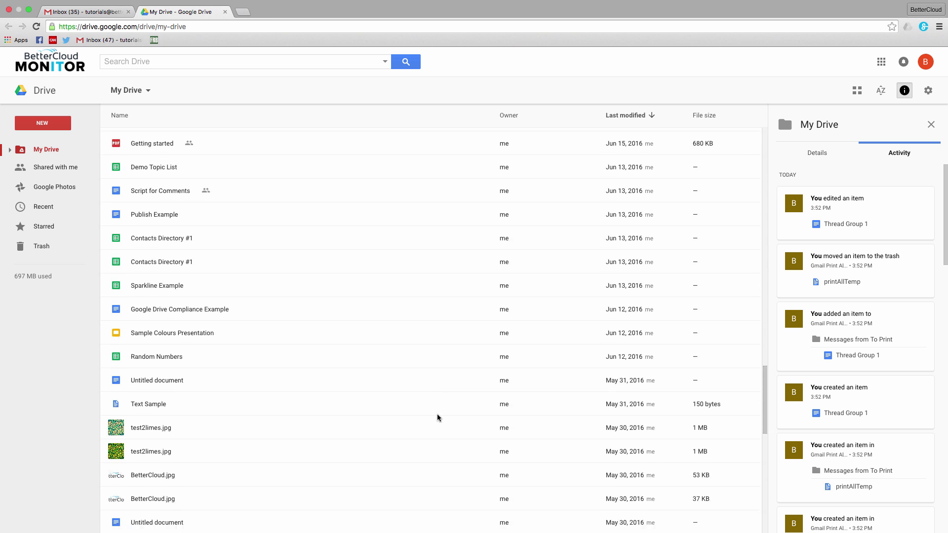
scroll(437, 418, "up", 10)
scroll(438, 417, "up", 15)
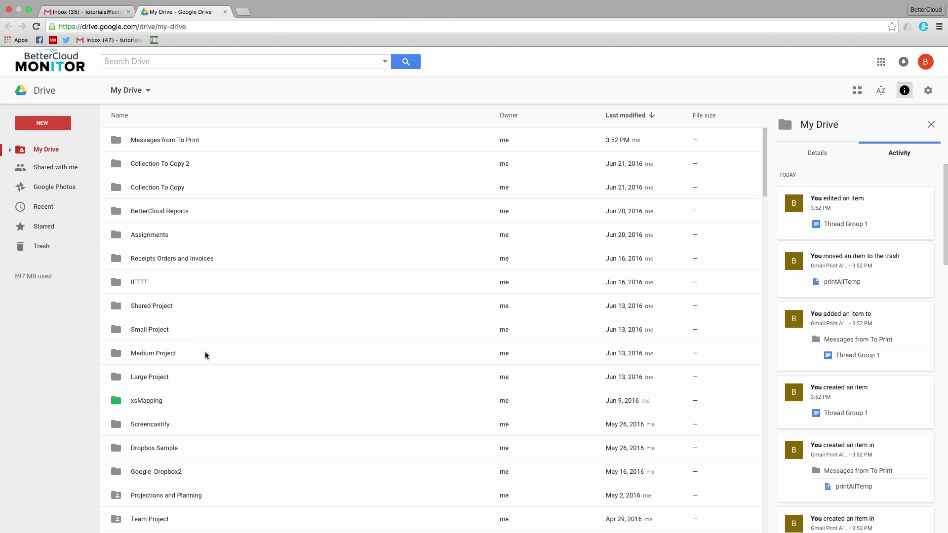
left_click(58, 123)
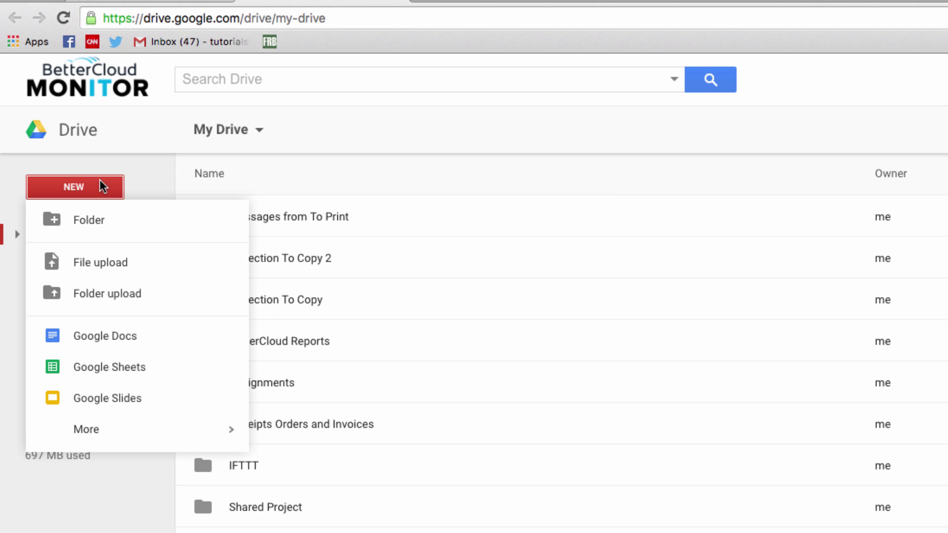
left_click(89, 220)
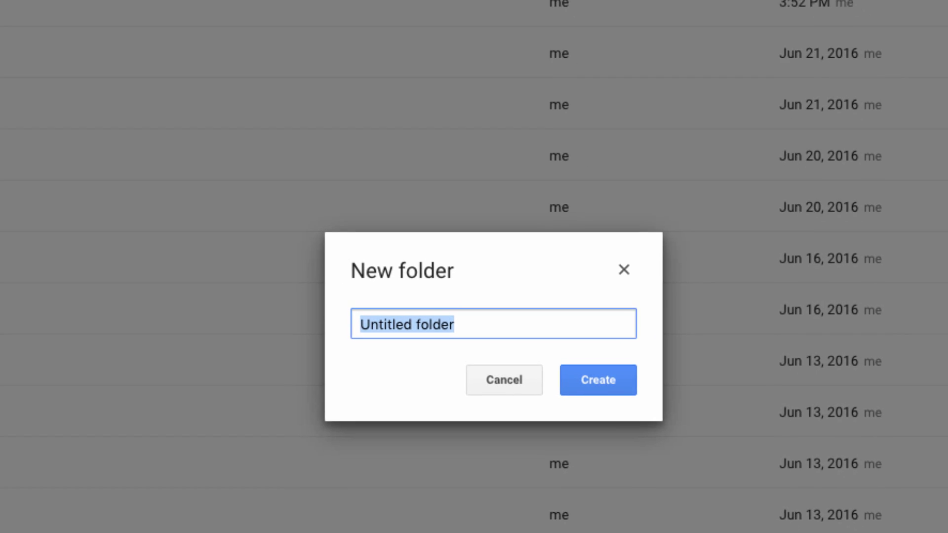
type("Bills")
key("Return")
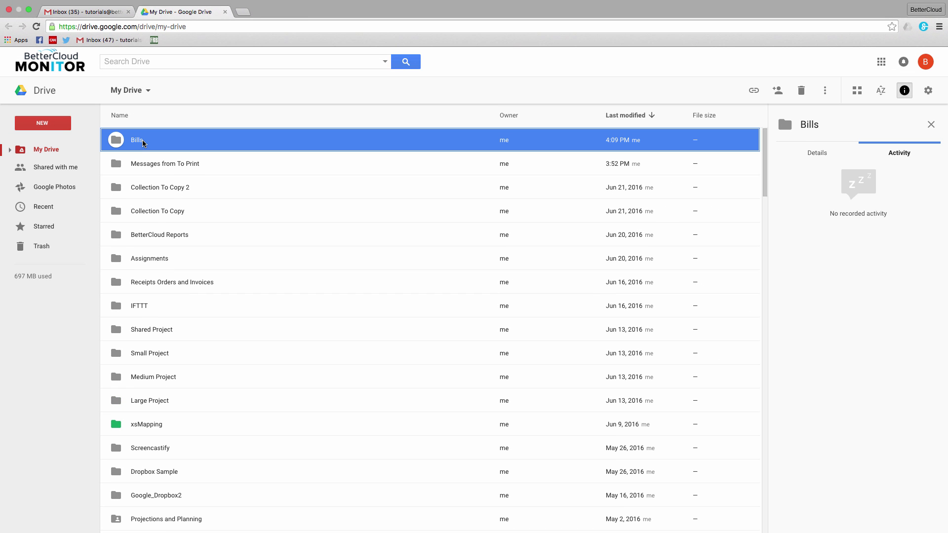
Inside the Bills folder, create a subfolder named Car
double_click(142, 143)
left_click(44, 125)
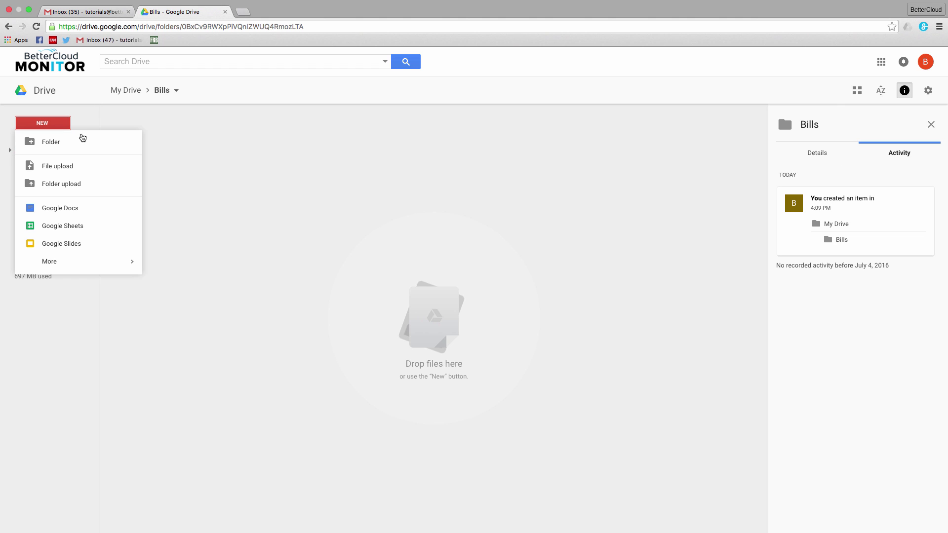
left_click(83, 140)
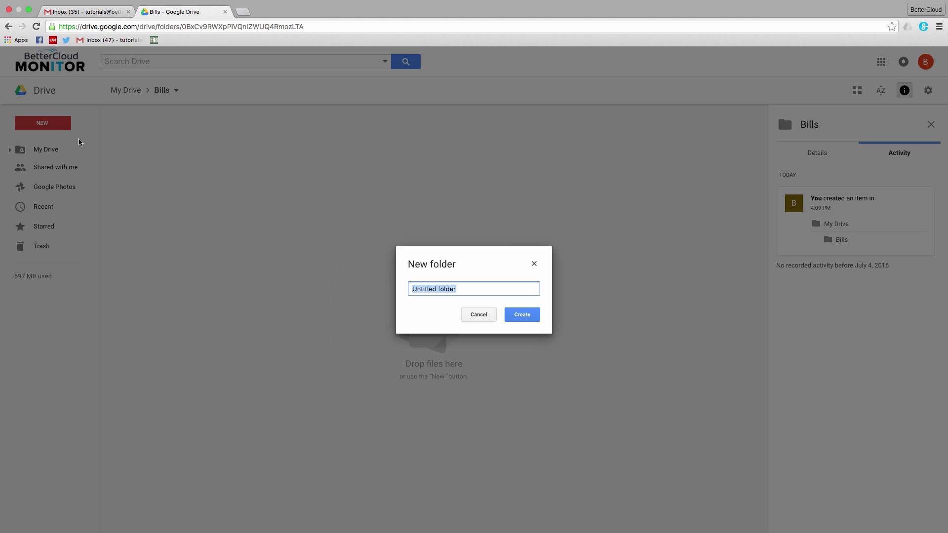
type("Car")
key("Return")
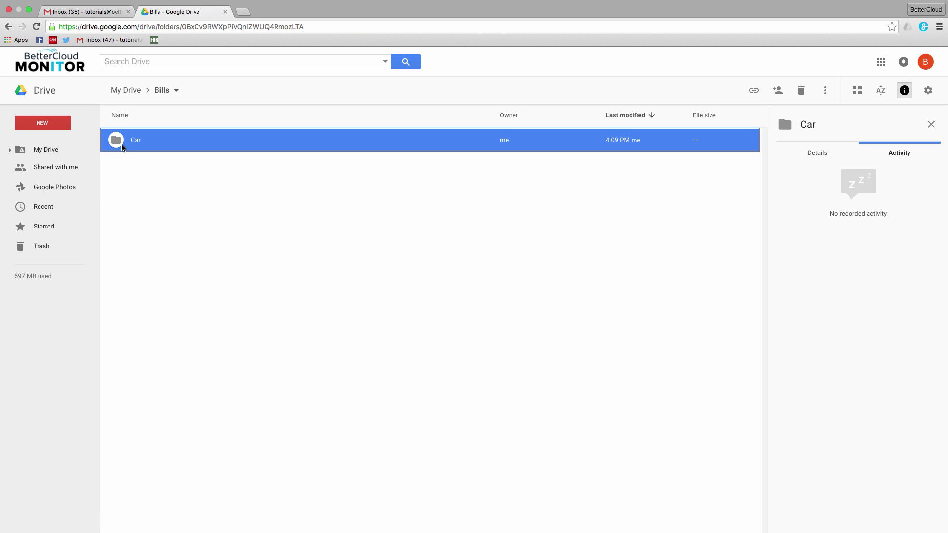
Open the Car folder and add a subfolder named 04-07-2016
double_click(123, 147)
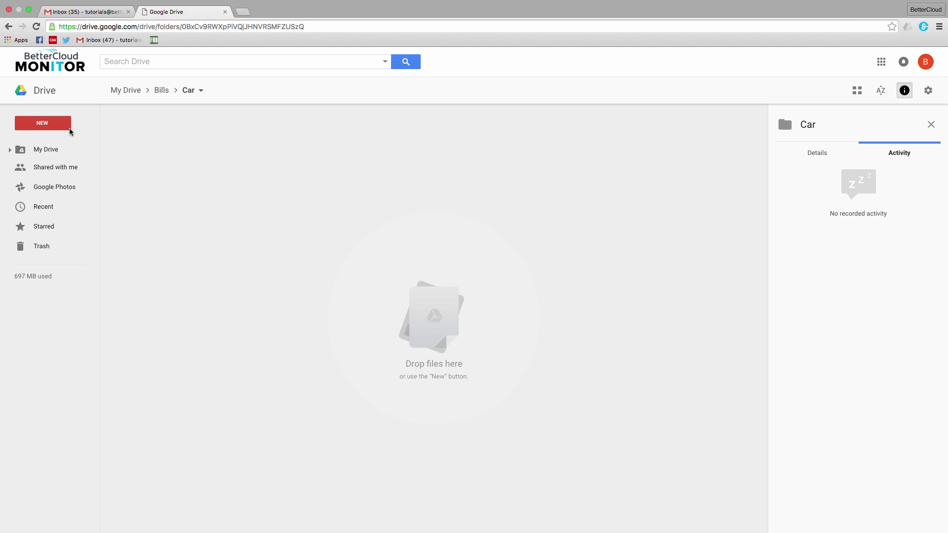
left_click(63, 125)
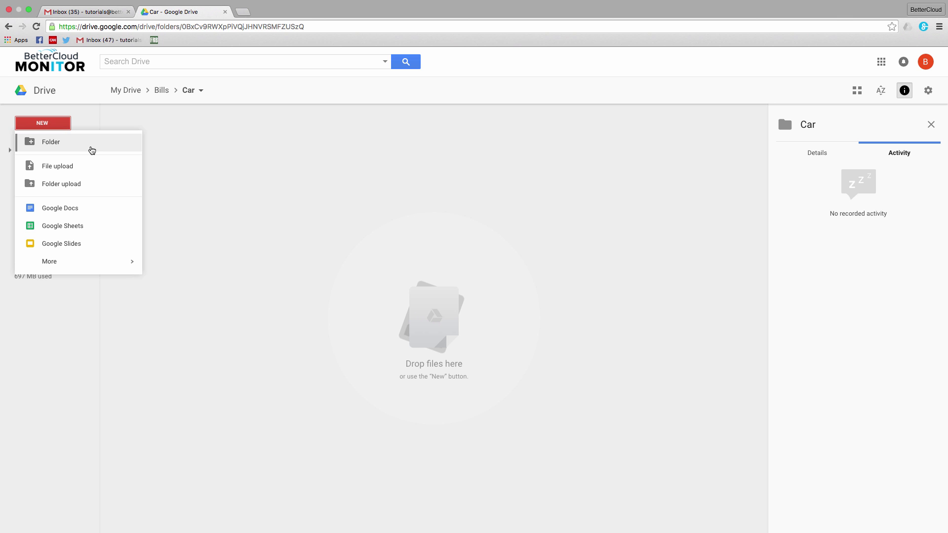
left_click(88, 142)
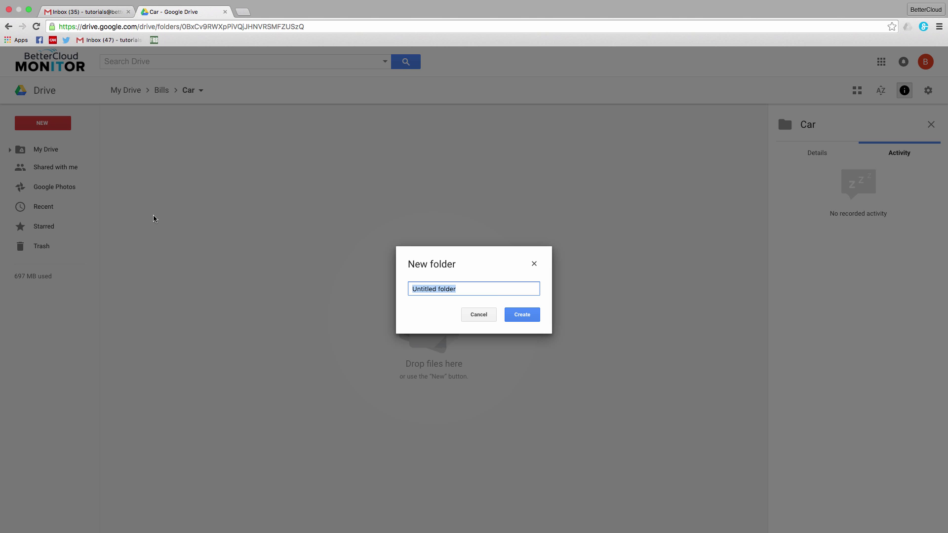
key("BackSpace")
type("04-")
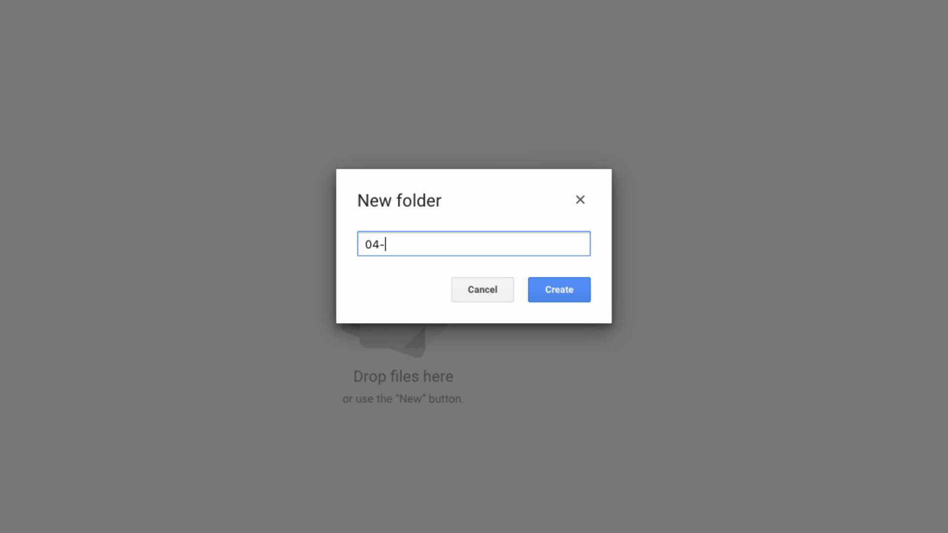
type("07-2016")
key("Return")
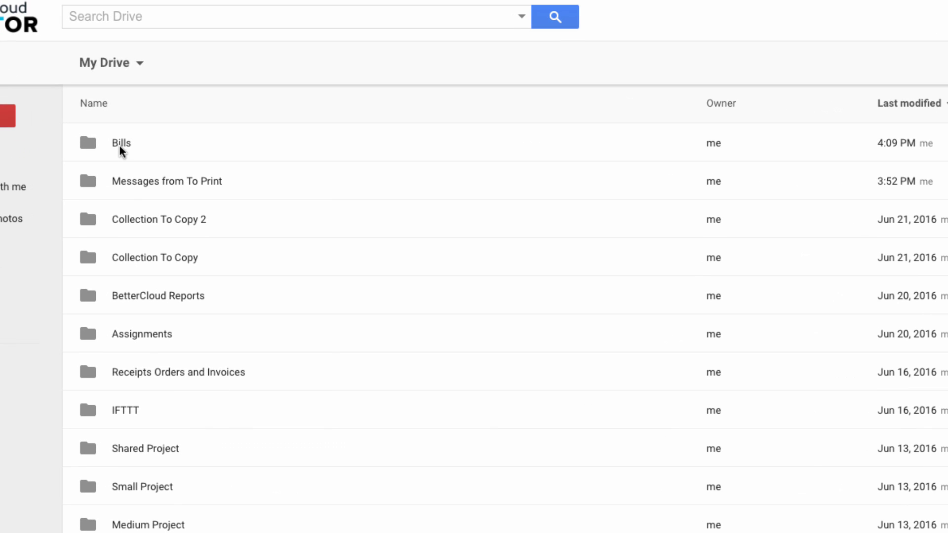
Color the Bills, Car and 04-07-2016 folders purple, opening each one in turn
right_click(121, 150)
mouse_move(207, 328)
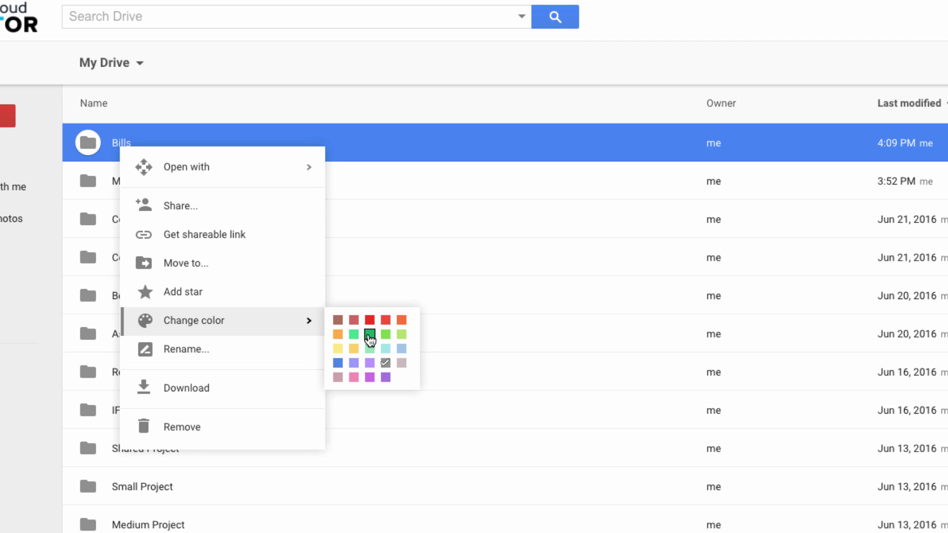
left_click(370, 364)
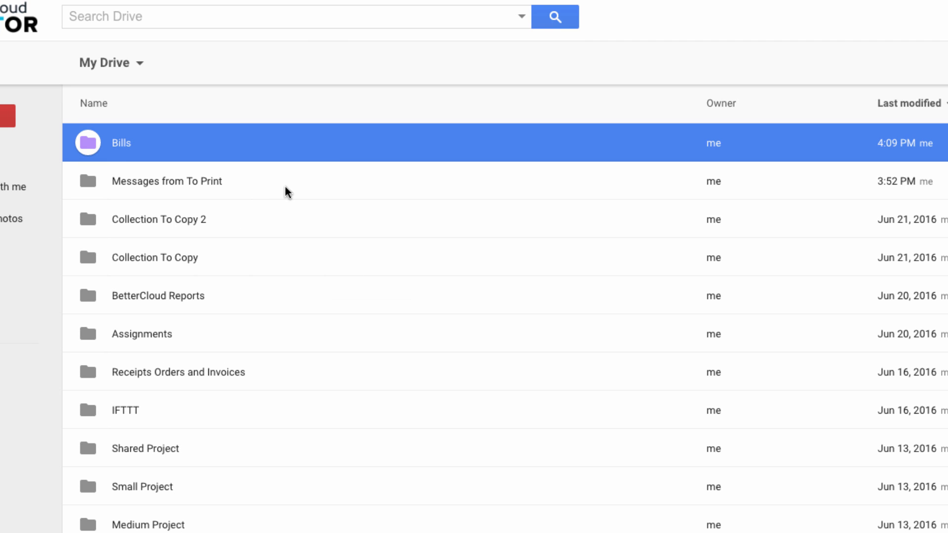
double_click(119, 154)
right_click(108, 144)
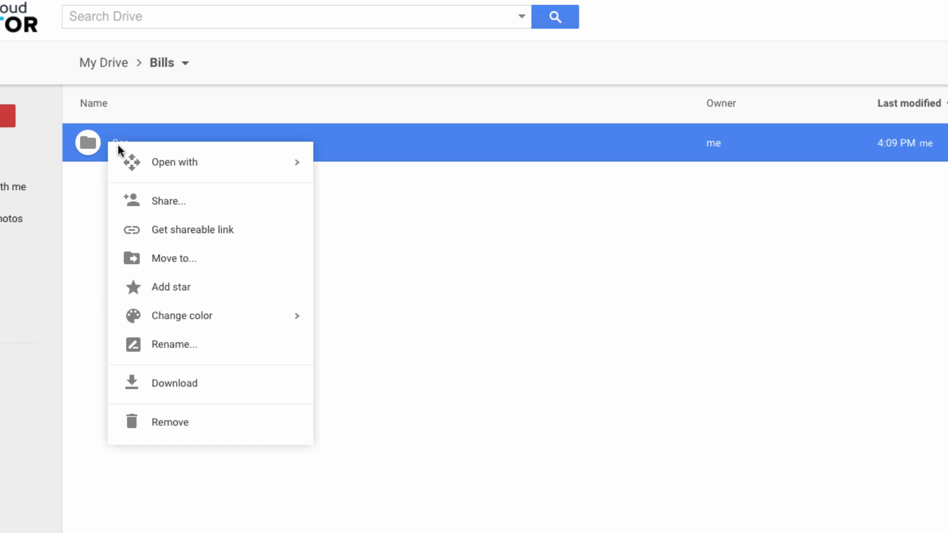
mouse_move(177, 315)
left_click(358, 360)
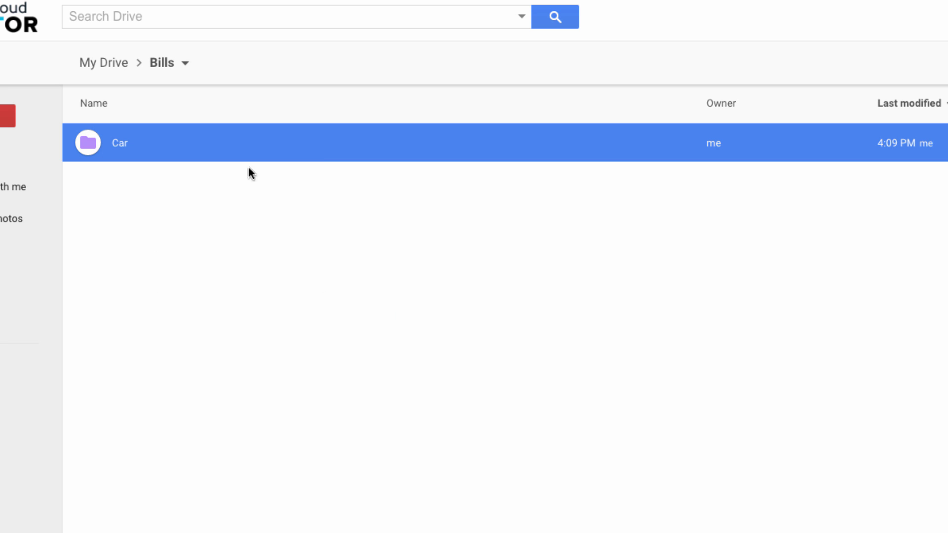
double_click(118, 148)
right_click(129, 143)
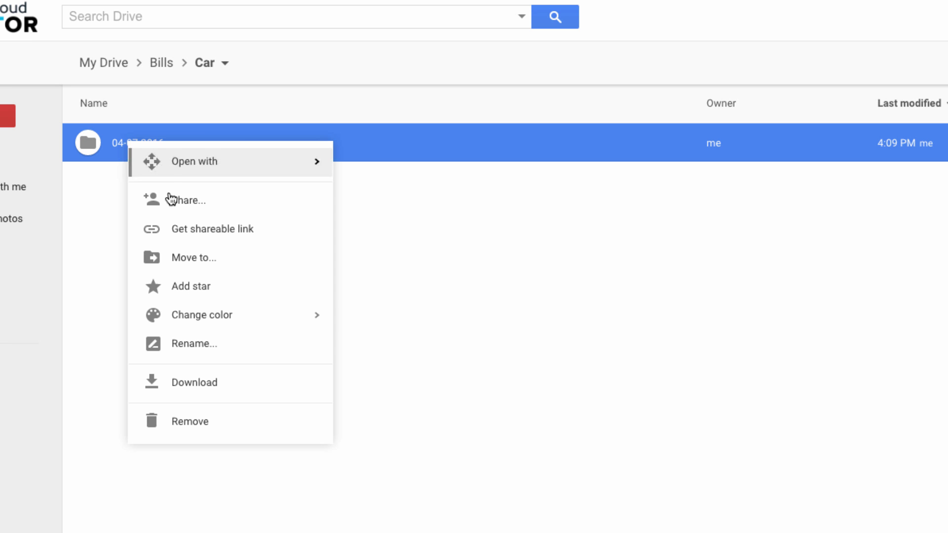
mouse_move(324, 310)
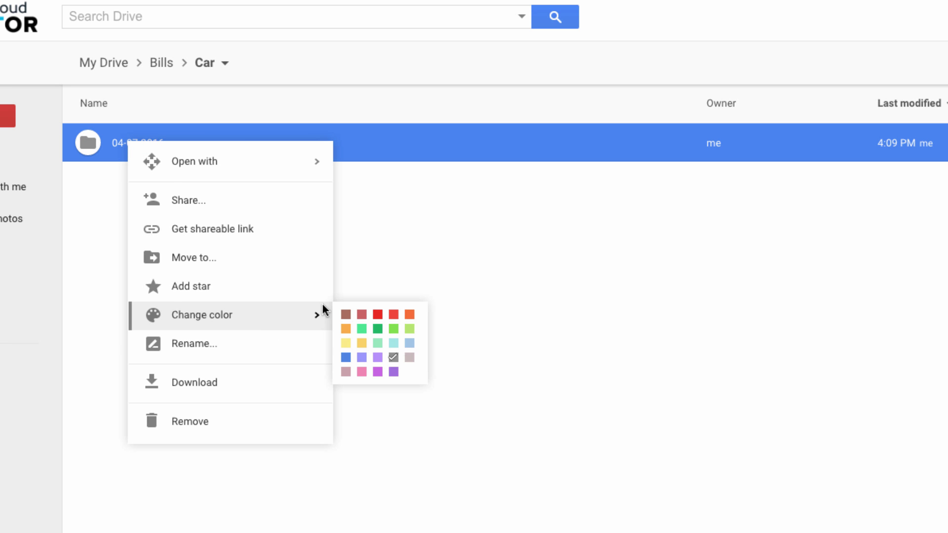
left_click(378, 358)
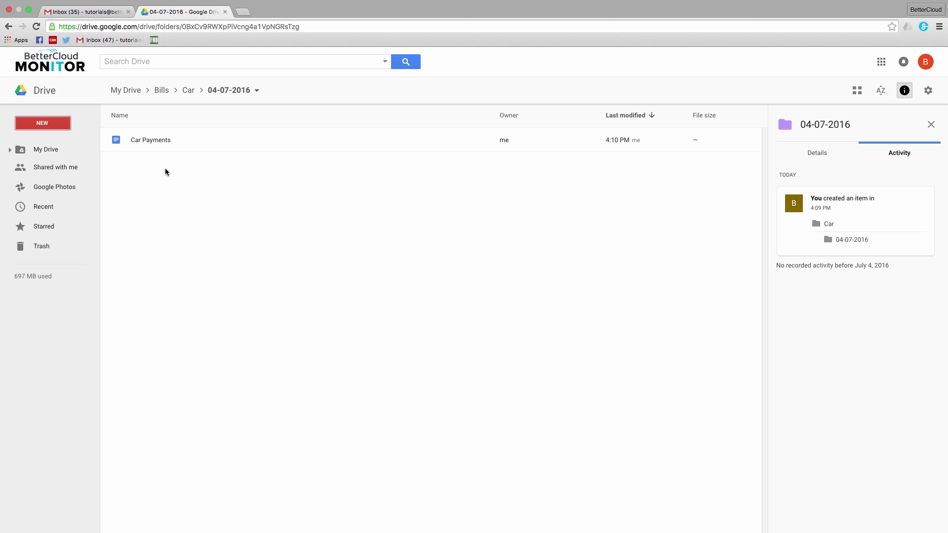
Start renaming Car Payments, adding the '[04.07.16' date prefix
right_click(165, 139)
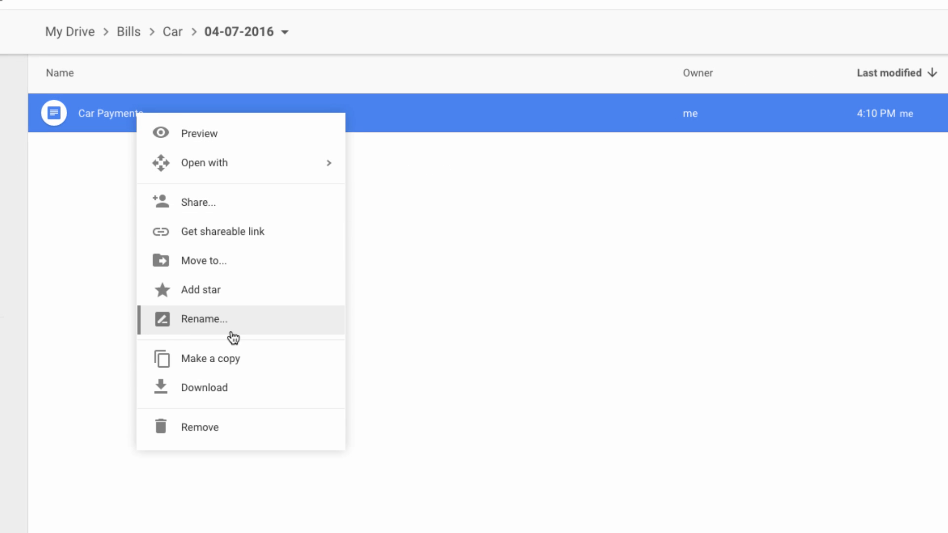
left_click(171, 330)
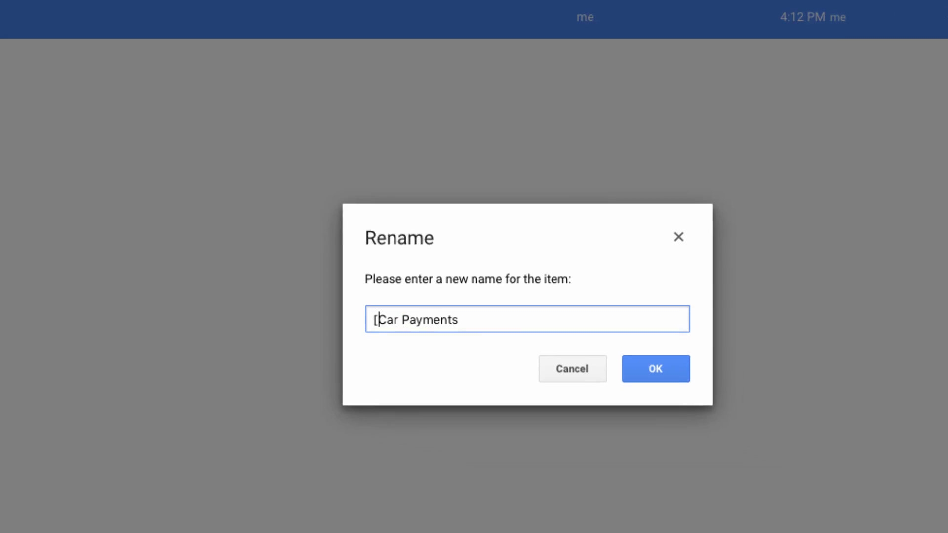
type("[")
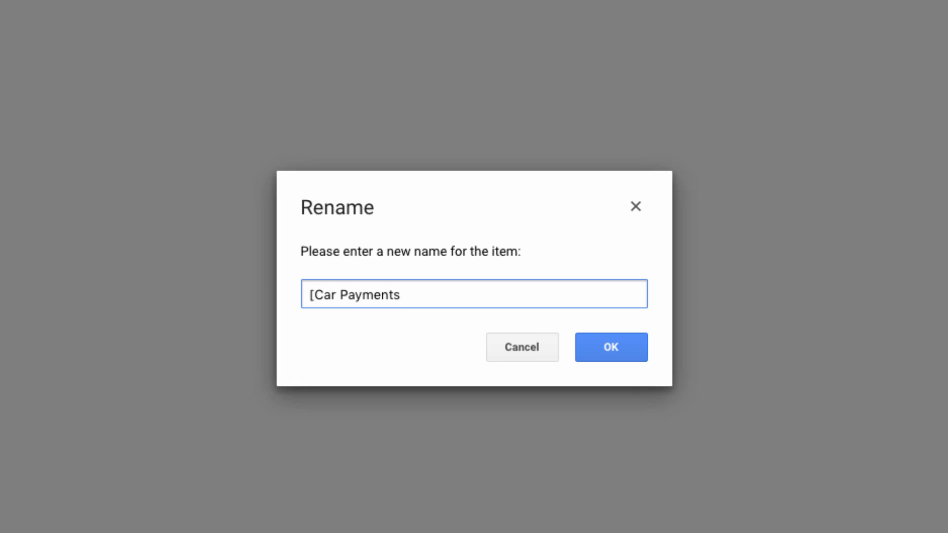
type("04.07")
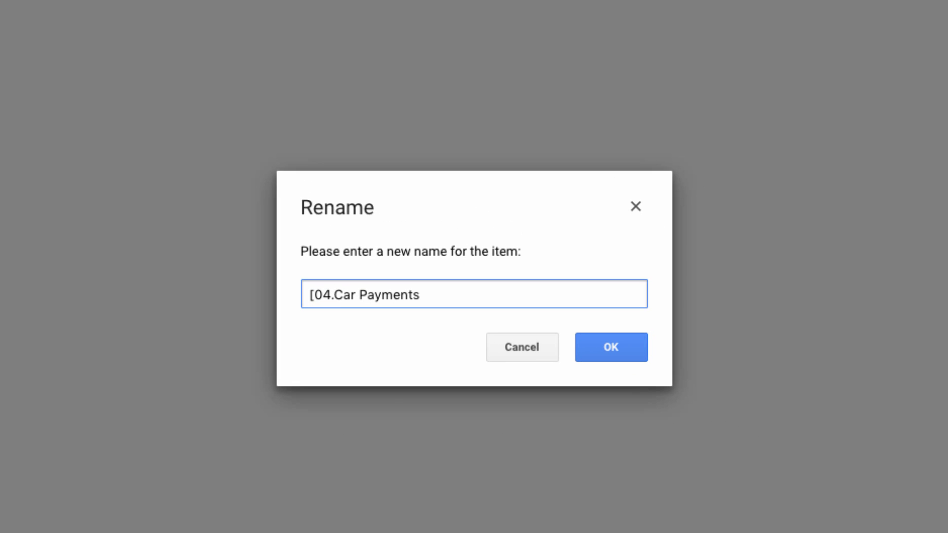
type(".16")
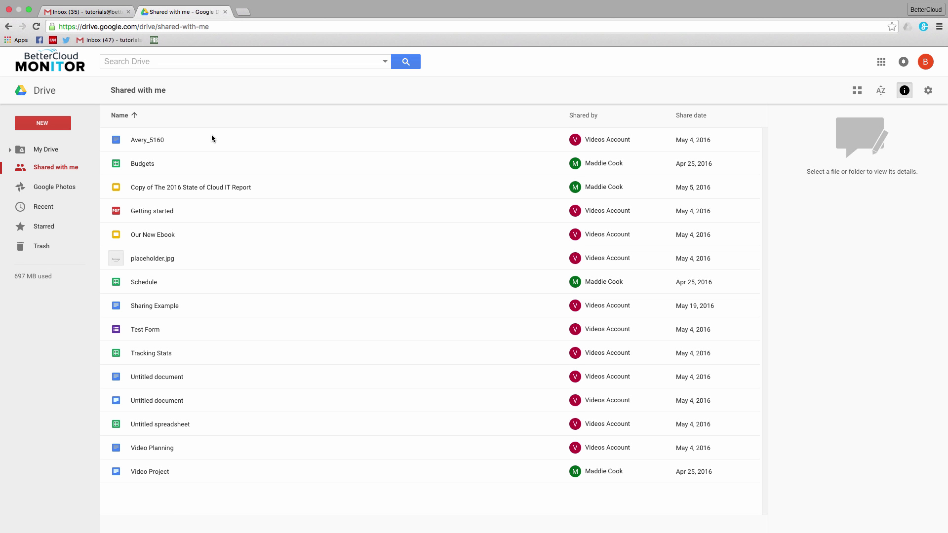
left_click(212, 138)
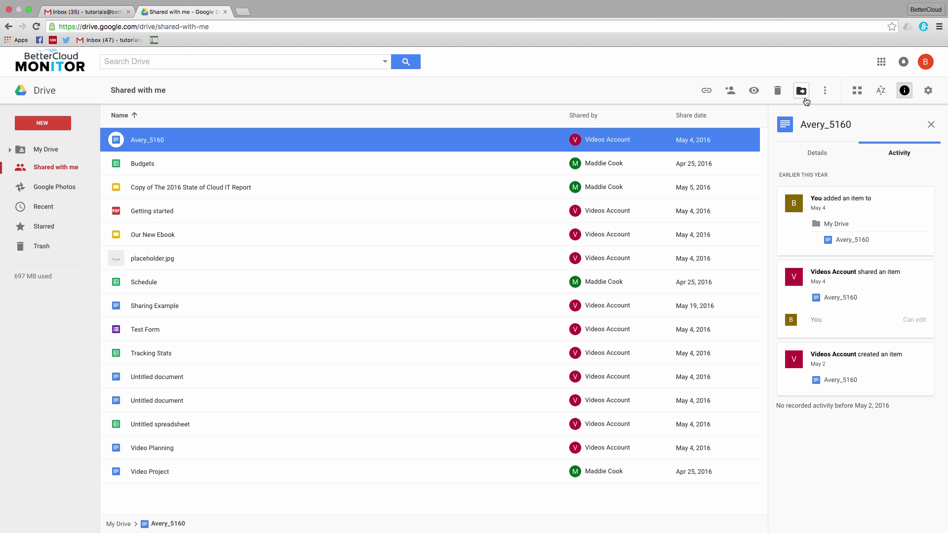
left_click(625, 167)
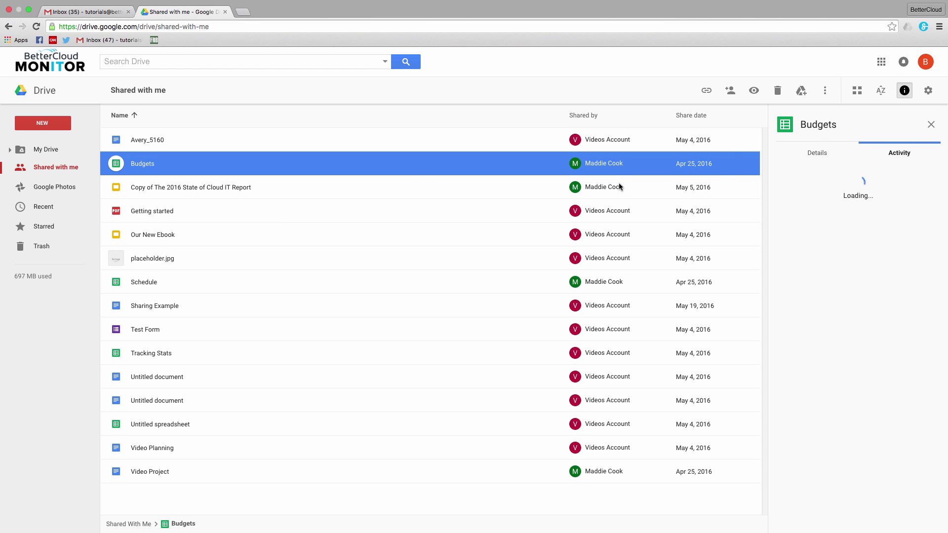
left_click(616, 193)
left_click(617, 211)
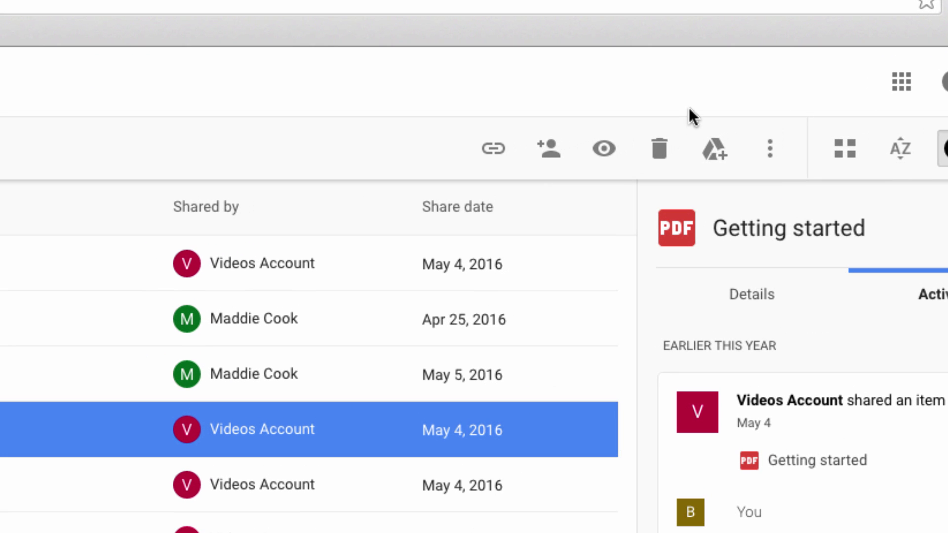
Add the shared Getting started PDF to My Drive and move it into Assignments
left_click(714, 158)
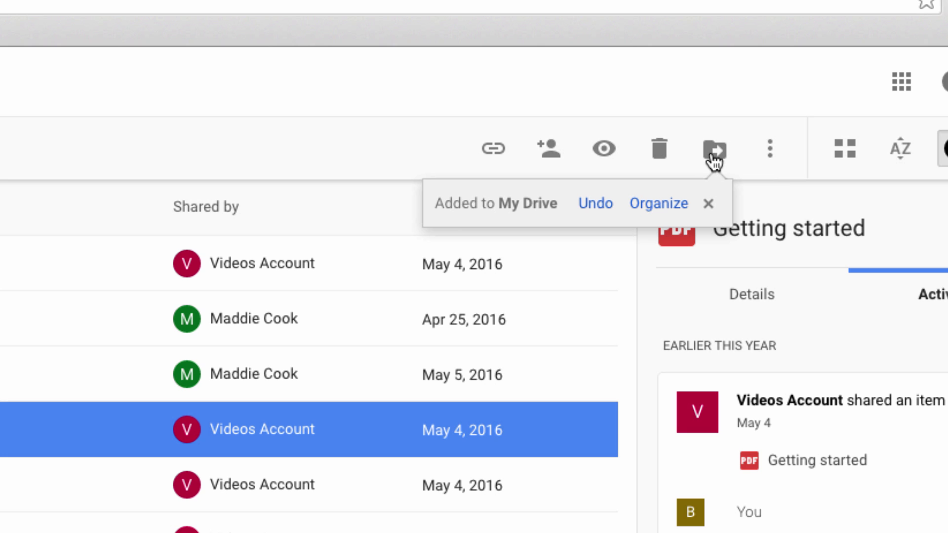
left_click(714, 155)
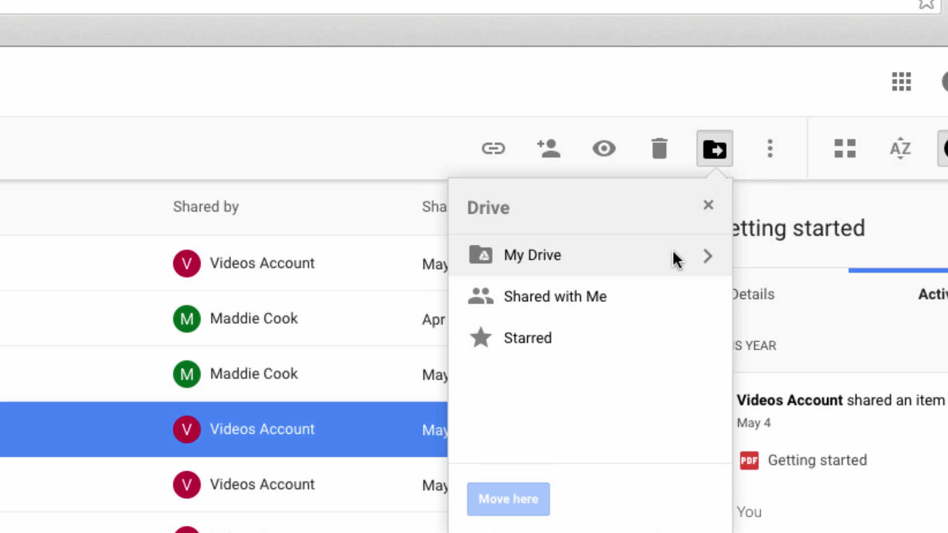
left_click(672, 250)
left_click(700, 257)
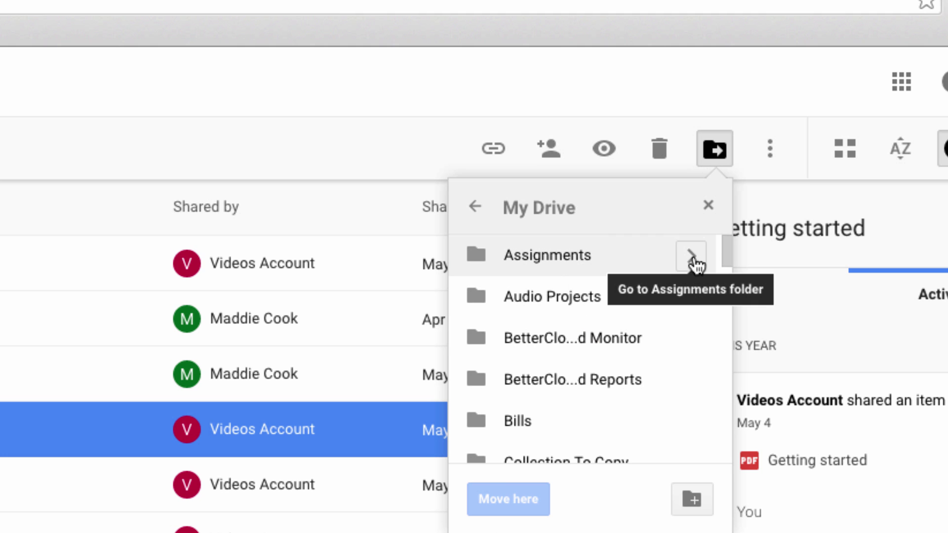
left_click(694, 260)
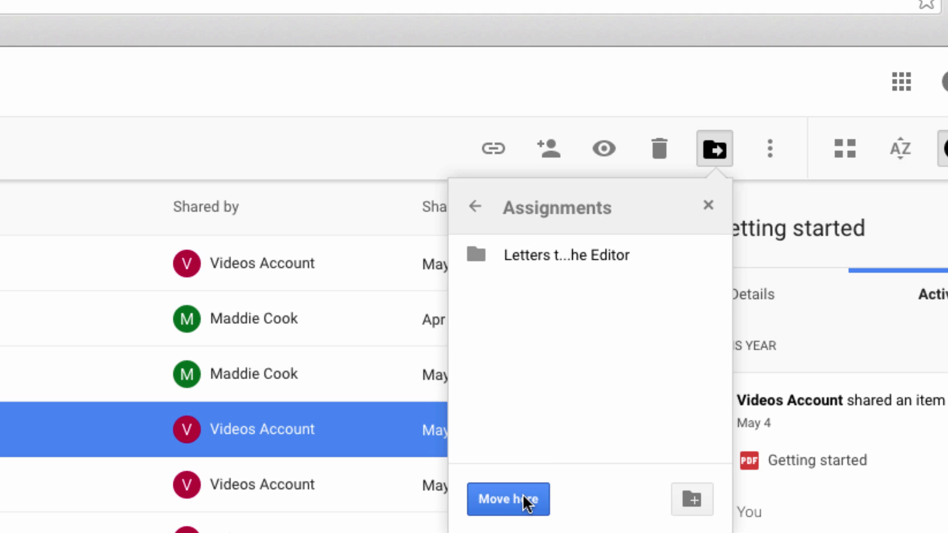
left_click(523, 496)
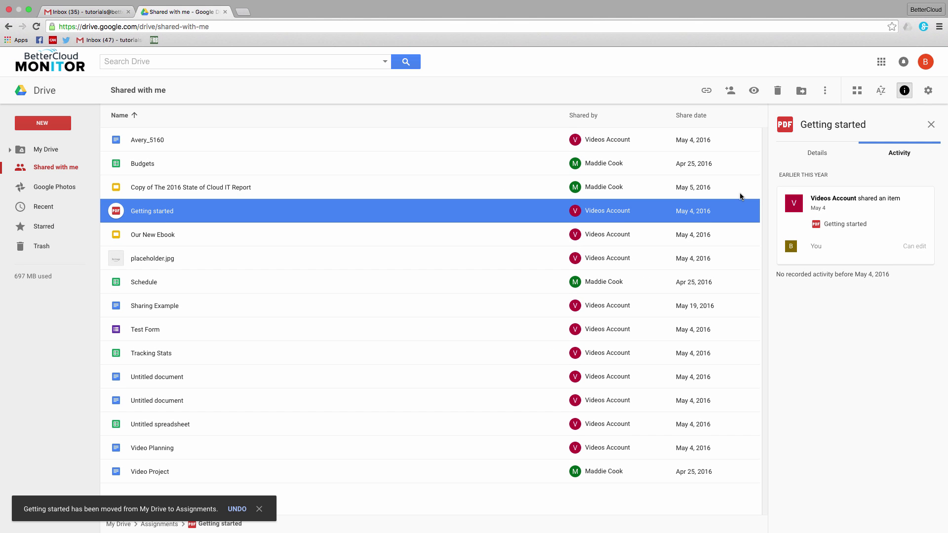
Open the Rename dialog for Getting started, ready to add a prefix
right_click(152, 214)
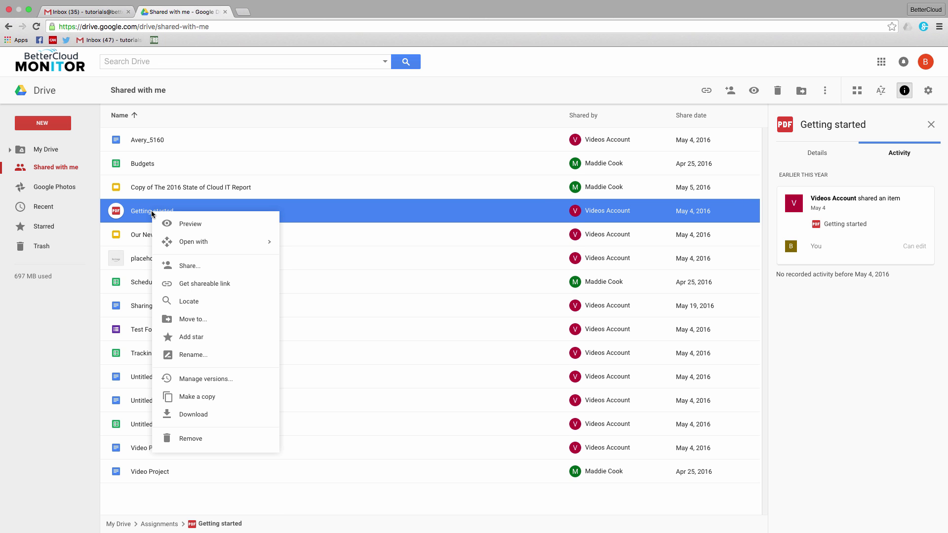
left_click(242, 356)
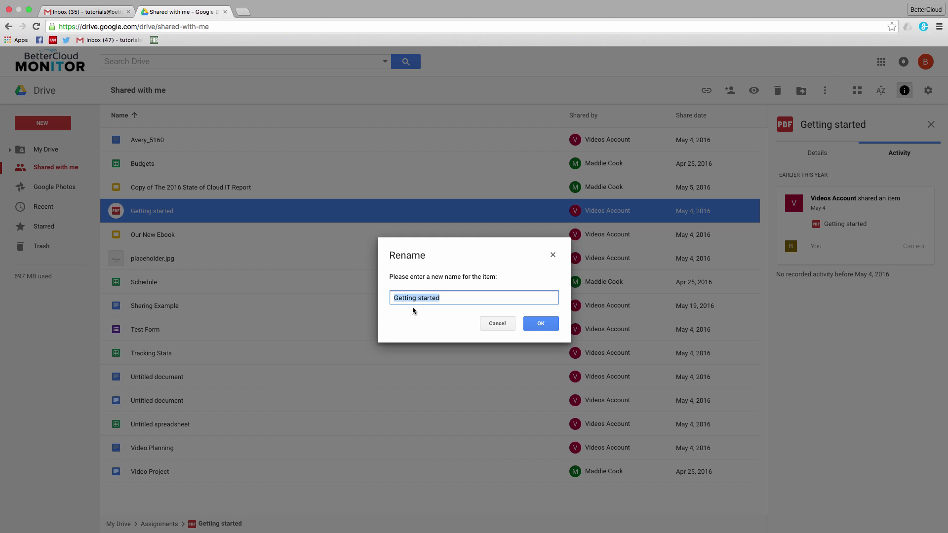
left_click(395, 299)
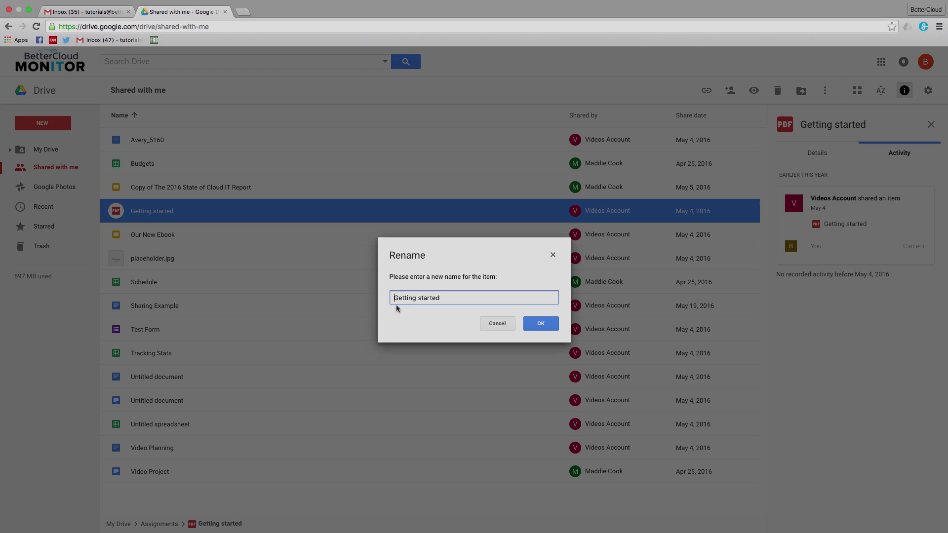